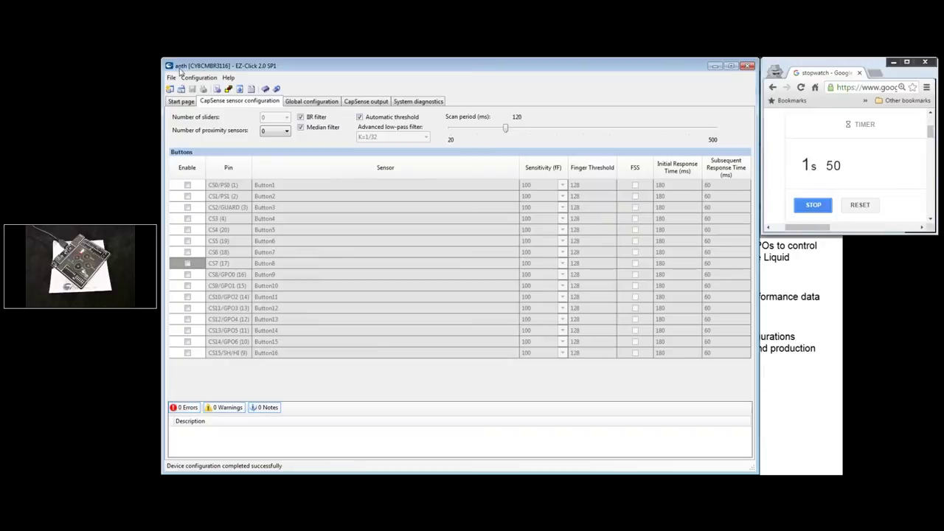
Create a new project named "demo web" for the CY8CMBR3116 target device in the Cypress Projects folder.
{"action": "left_click", "coordinate": [172, 78]}
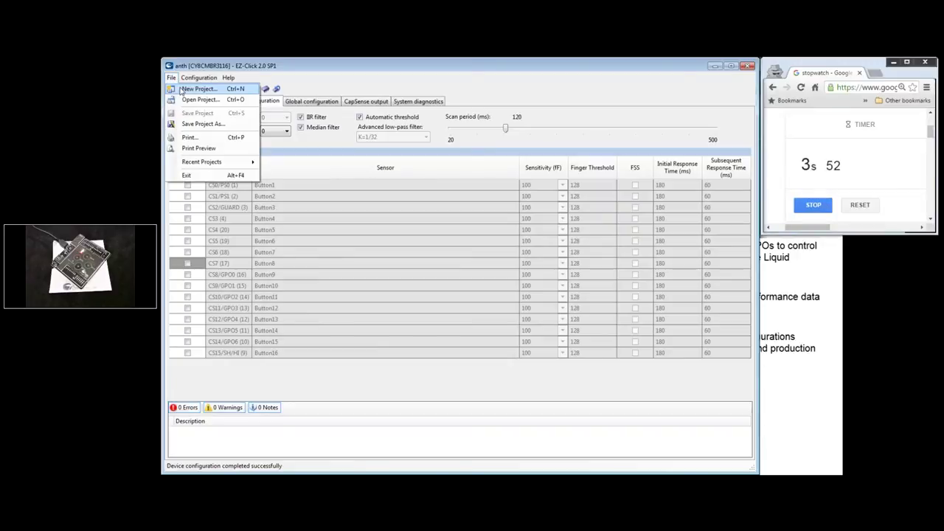
{"action": "left_click", "coordinate": [185, 91]}
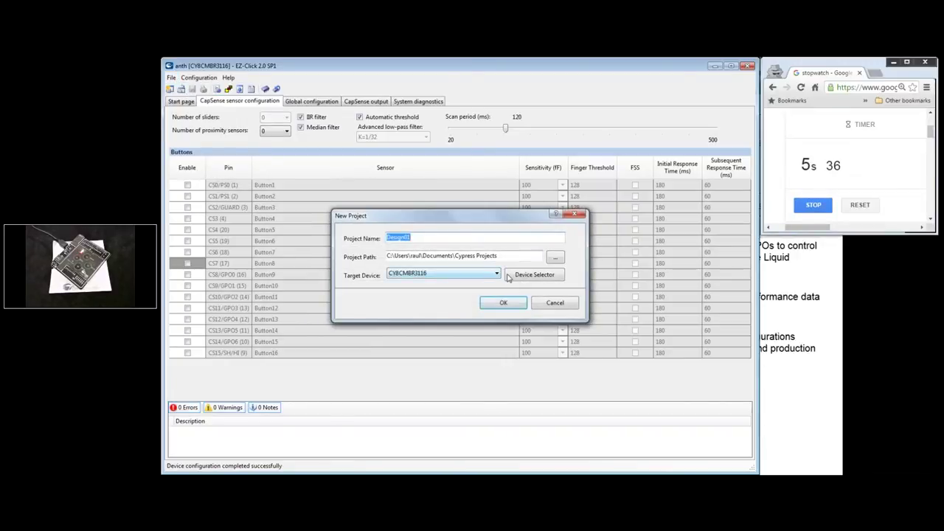
{"action": "left_click", "coordinate": [510, 276]}
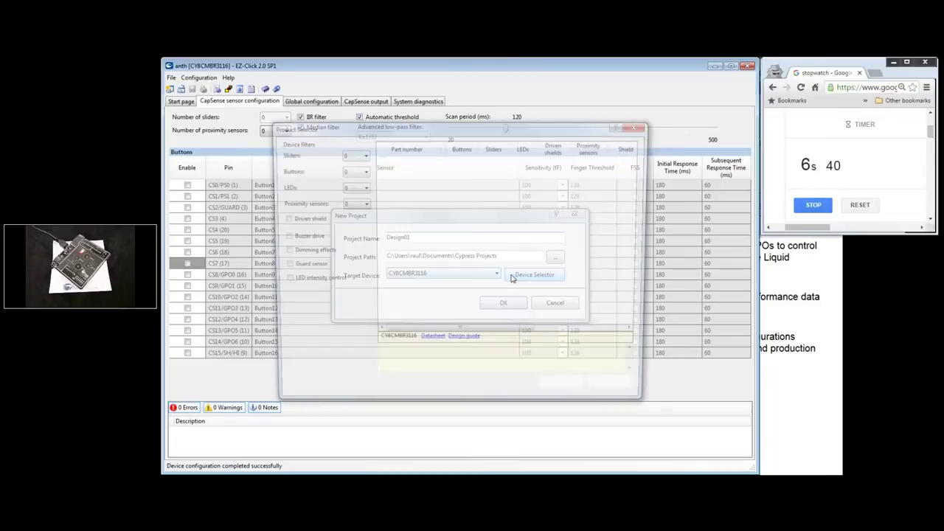
{"action": "double_click", "coordinate": [512, 276]}
{"action": "double_click", "coordinate": [421, 237]}
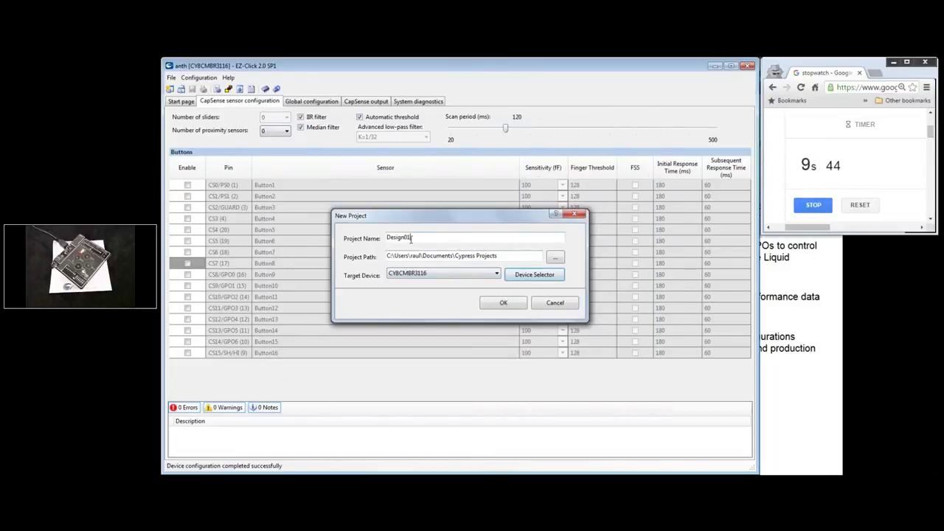
{"action": "type", "text": "denmo"}
{"action": "key", "text": "BackSpace"}
{"action": "key", "text": "BackSpace"}
{"action": "key", "text": "BackSpace"}
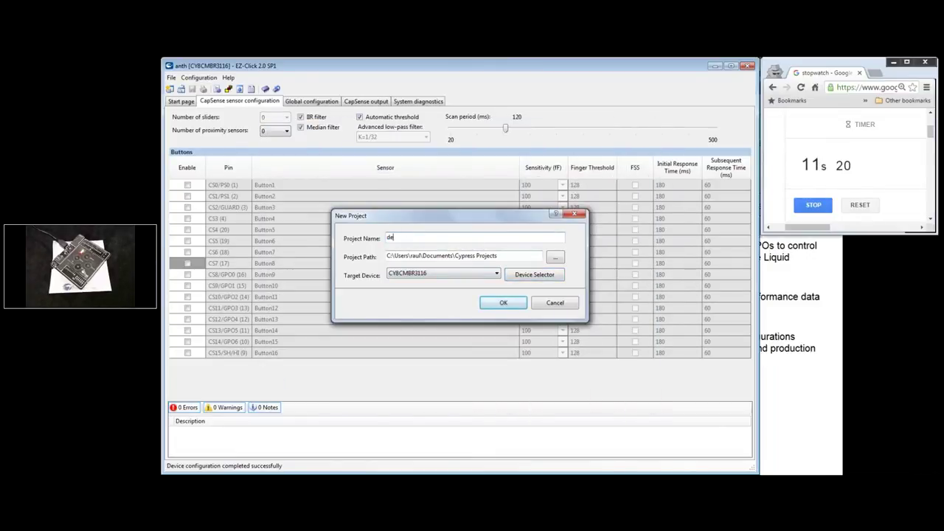
{"action": "type", "text": "mo web"}
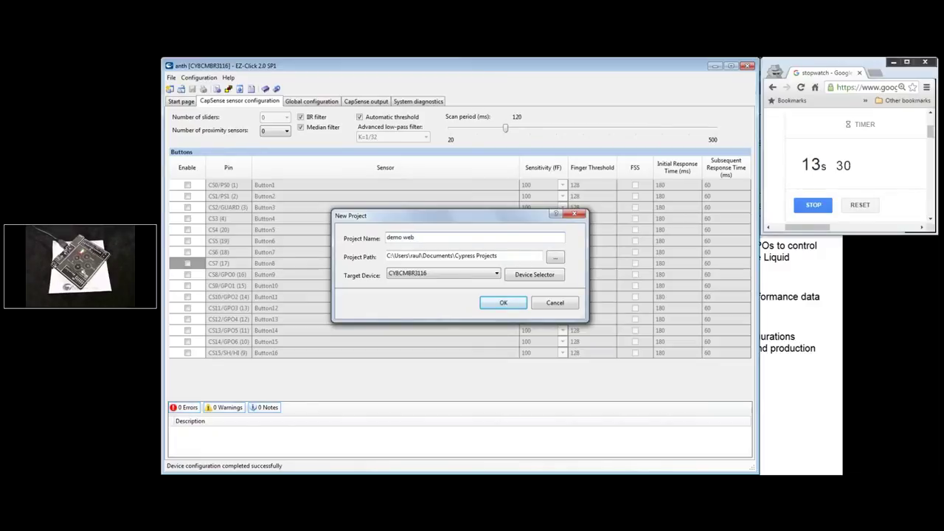
{"action": "left_click", "coordinate": [517, 305]}
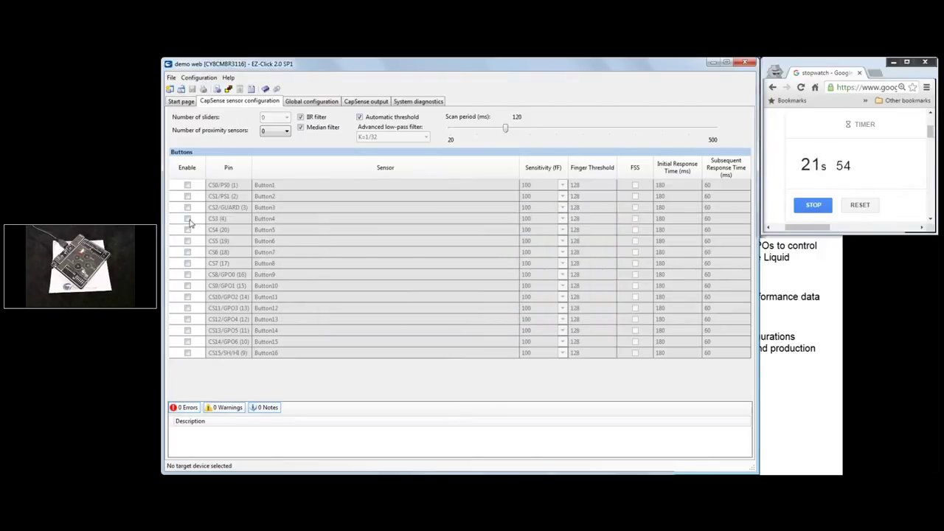
Enable the four CapSense buttons Button4 to Button7 on pins CS3, CS4, CS5 and CS6.
{"action": "left_click", "coordinate": [187, 219]}
{"action": "left_click", "coordinate": [188, 230]}
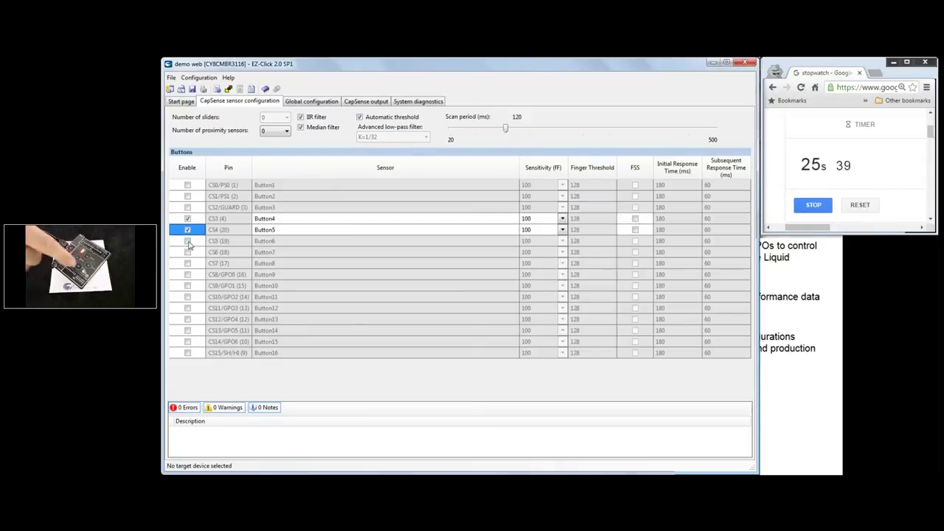
{"action": "left_click", "coordinate": [188, 241]}
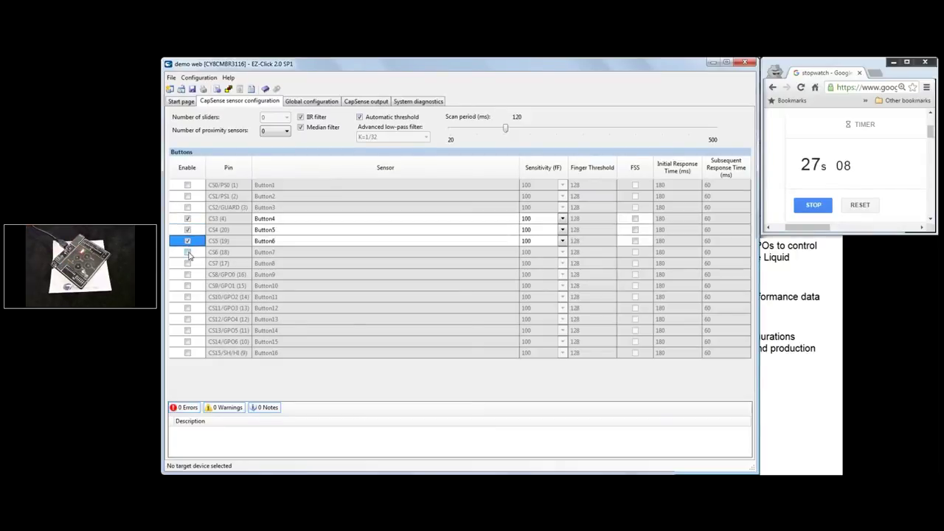
{"action": "left_click", "coordinate": [188, 253]}
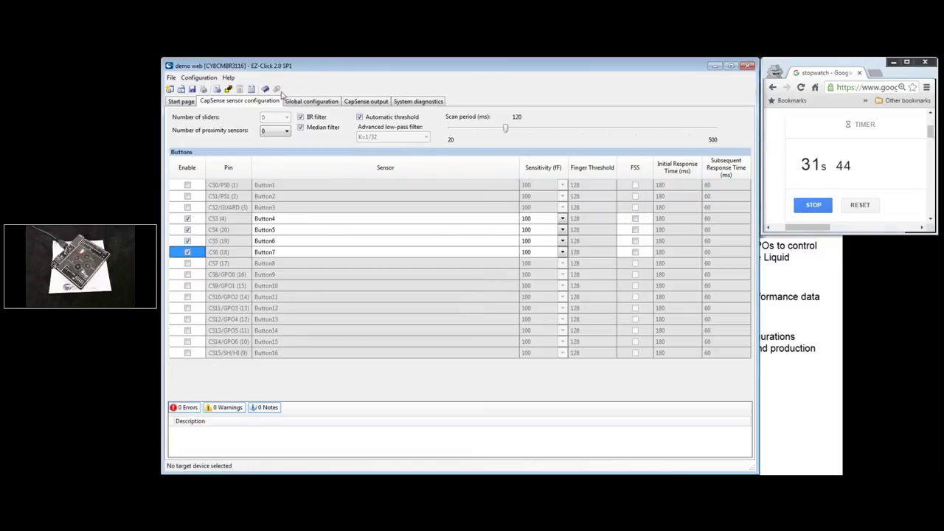
Enable the outputs LED4, LED5, LED6 and LED7 in the global configuration.
{"action": "left_click", "coordinate": [311, 101]}
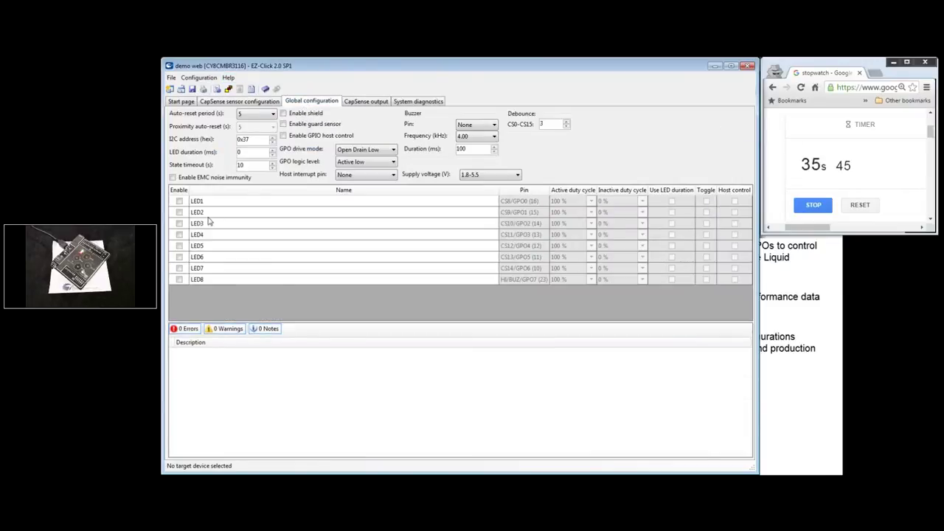
{"action": "left_click", "coordinate": [179, 256]}
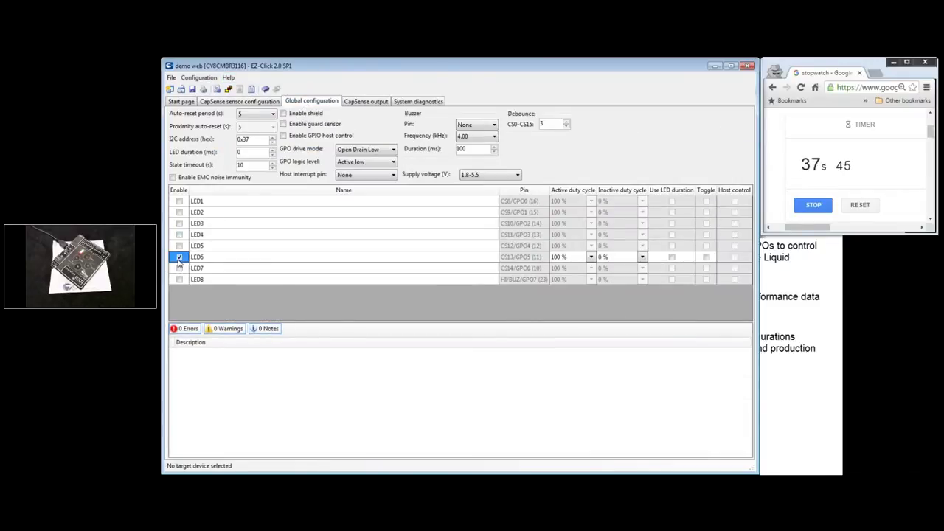
{"action": "left_click", "coordinate": [179, 268]}
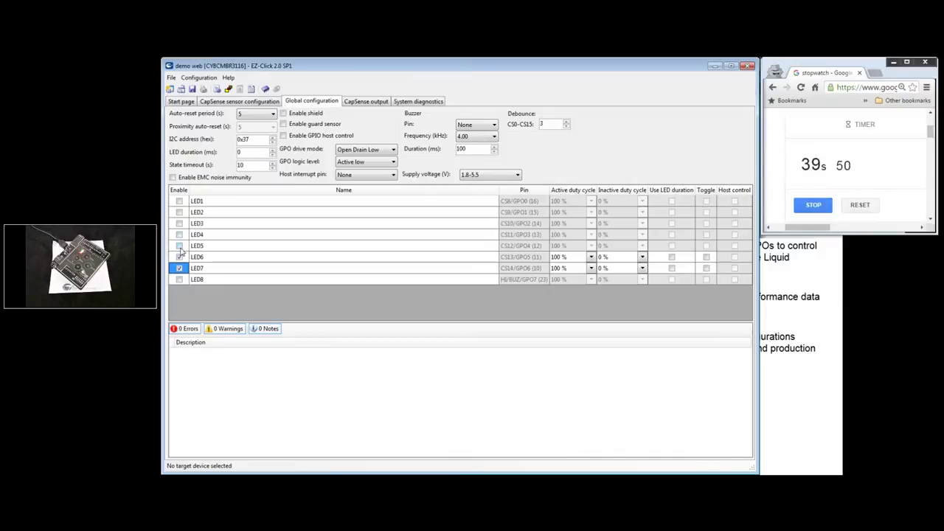
{"action": "left_click", "coordinate": [179, 246]}
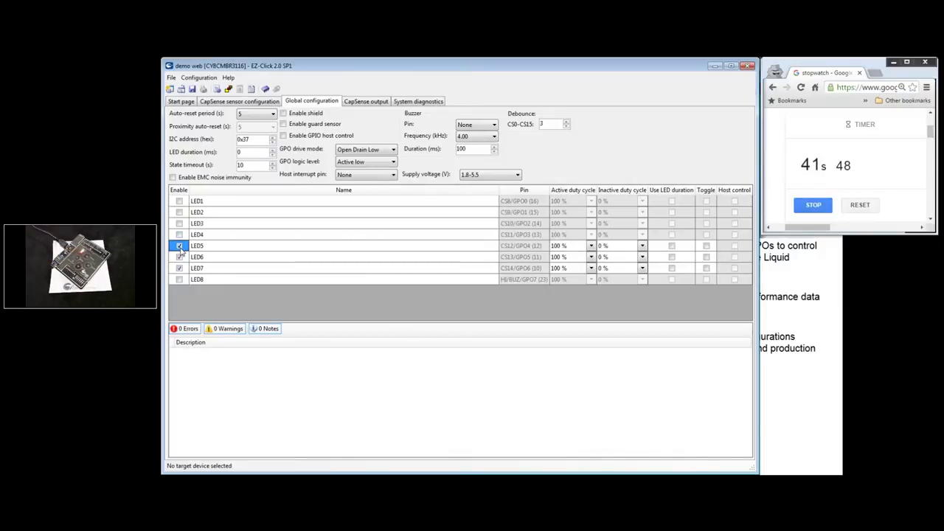
{"action": "left_click", "coordinate": [179, 246]}
{"action": "left_click", "coordinate": [179, 234]}
{"action": "left_click", "coordinate": [180, 246]}
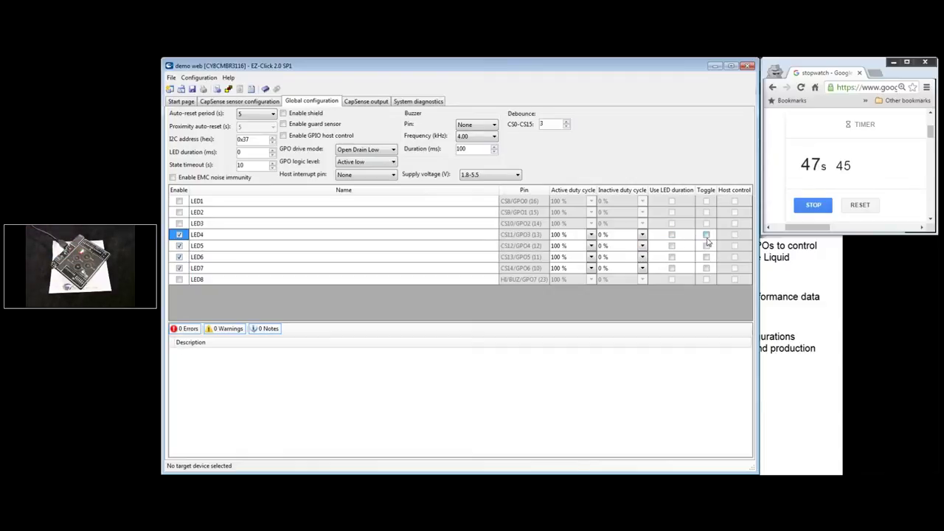
Turn on the Toggle option for LED4, LED5, LED6 and LED7.
{"action": "left_click", "coordinate": [706, 235]}
{"action": "left_click", "coordinate": [706, 246]}
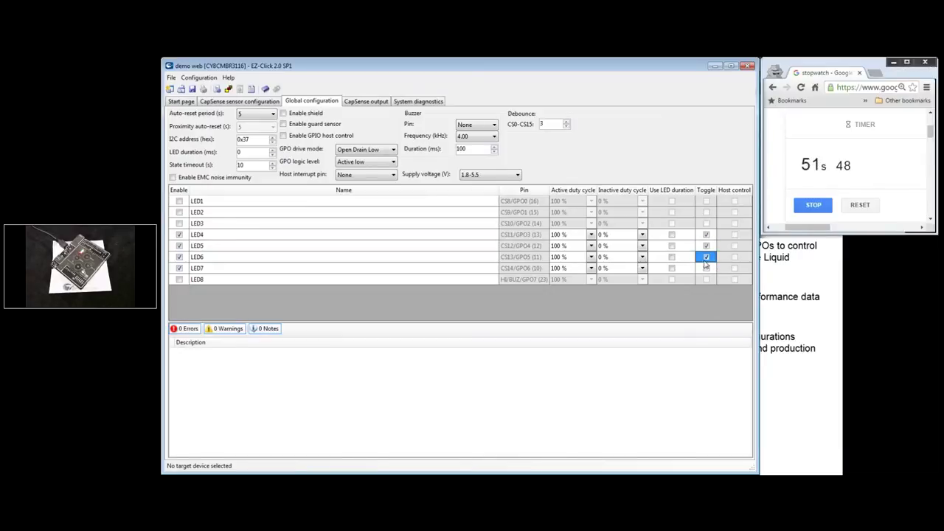
{"action": "left_click", "coordinate": [706, 257]}
{"action": "left_click", "coordinate": [706, 267]}
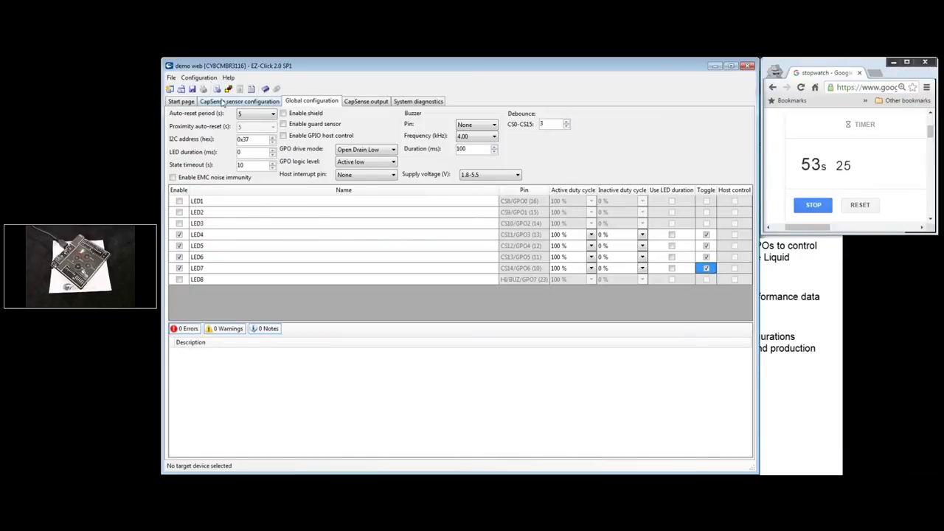
Connect to the I2C target device at address 0x37 and apply the current configuration to it.
{"action": "left_click", "coordinate": [209, 78]}
{"action": "left_click", "coordinate": [213, 89]}
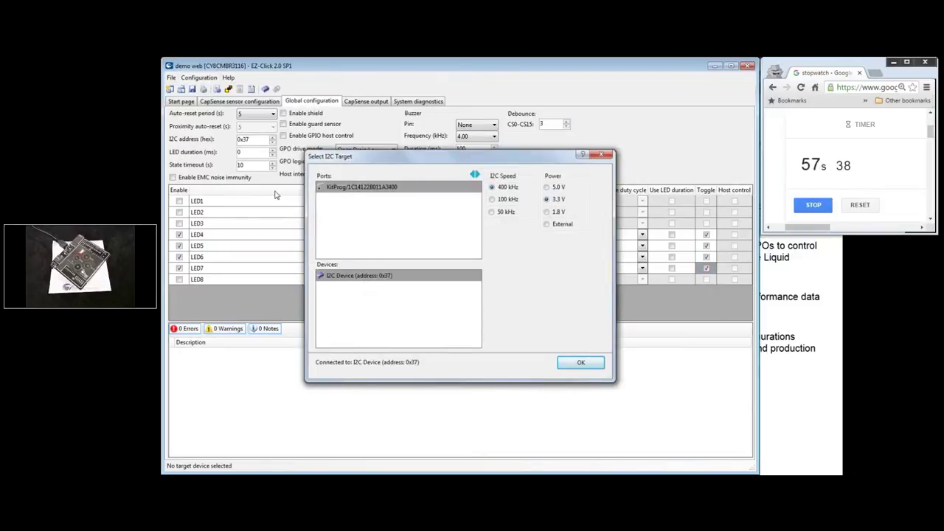
{"action": "left_click", "coordinate": [579, 362]}
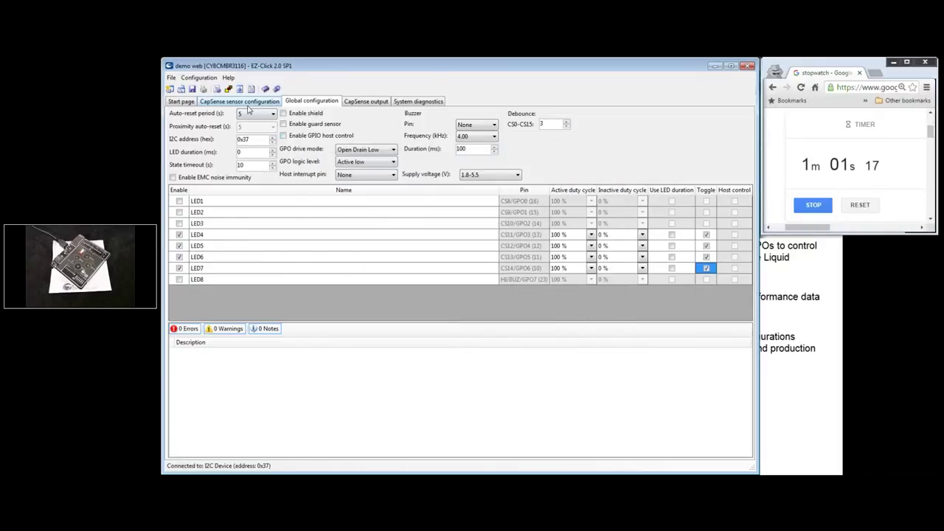
{"action": "left_click", "coordinate": [206, 79]}
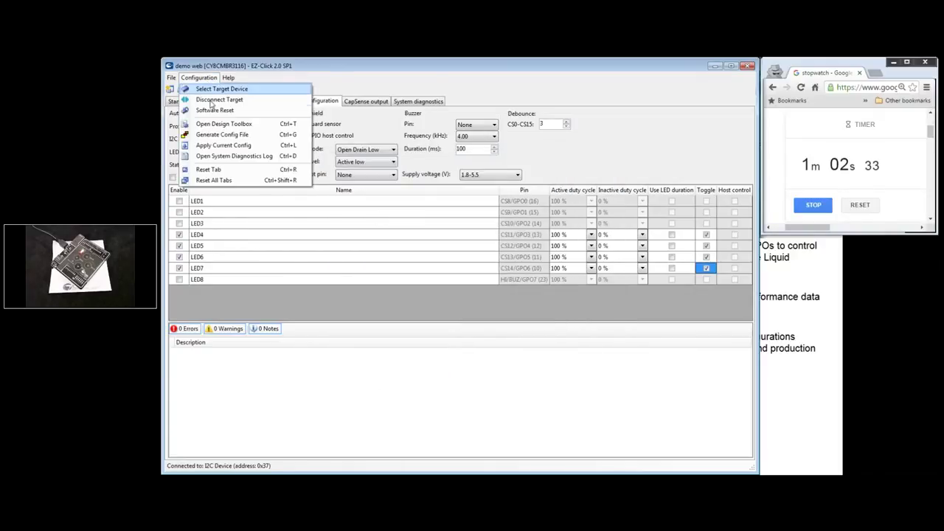
{"action": "left_click", "coordinate": [219, 147]}
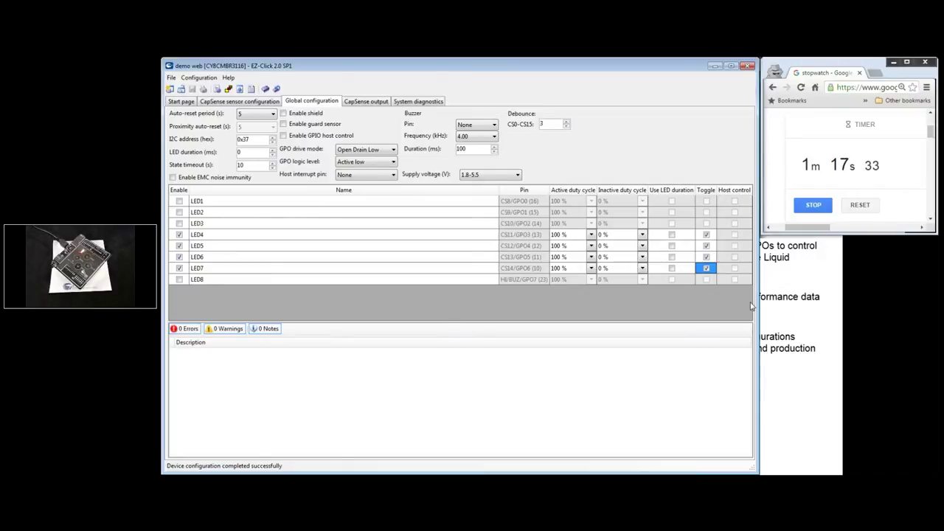
Set the number of proximity sensors to 1 and reduce the CapSense scan period to 20 ms.
{"action": "left_click", "coordinate": [273, 104]}
{"action": "left_click", "coordinate": [281, 133]}
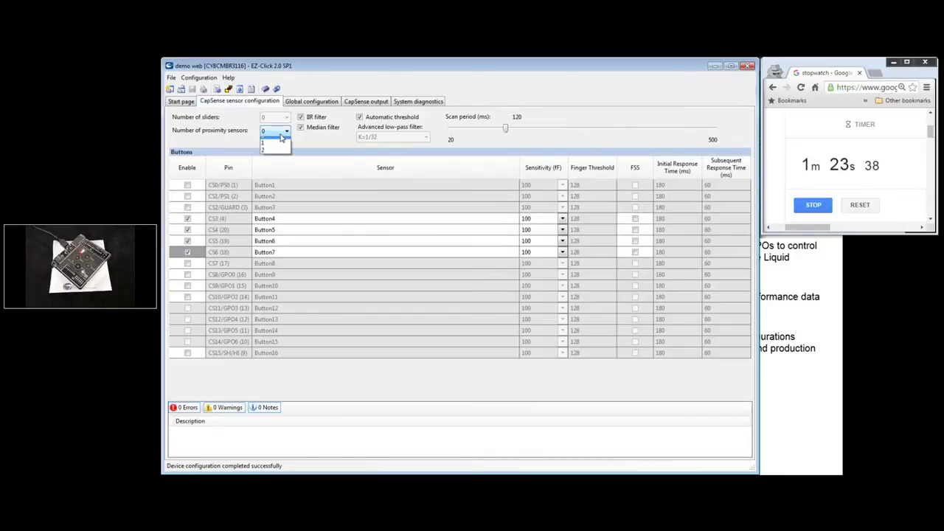
{"action": "left_click", "coordinate": [277, 143]}
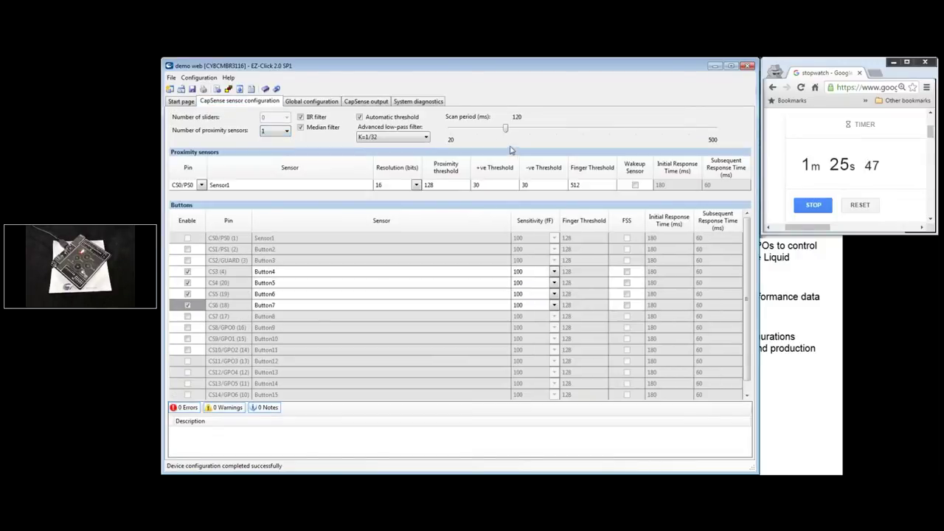
{"action": "left_click_drag", "start_coordinate": [505, 129], "coordinate": [457, 130]}
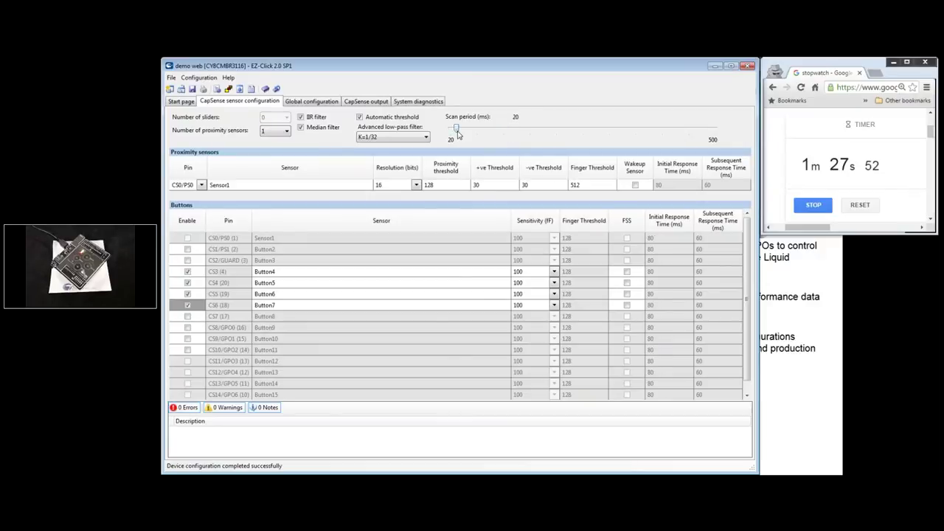
Assign the buzzer to pin HI/BUZ/GPO7 and apply the current configuration to the device.
{"action": "left_click", "coordinate": [324, 102]}
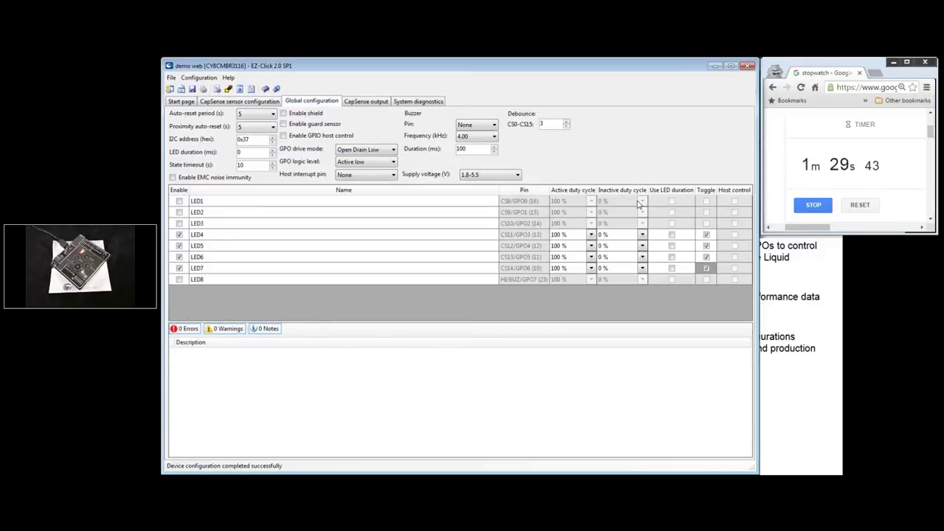
{"action": "left_click", "coordinate": [476, 127]}
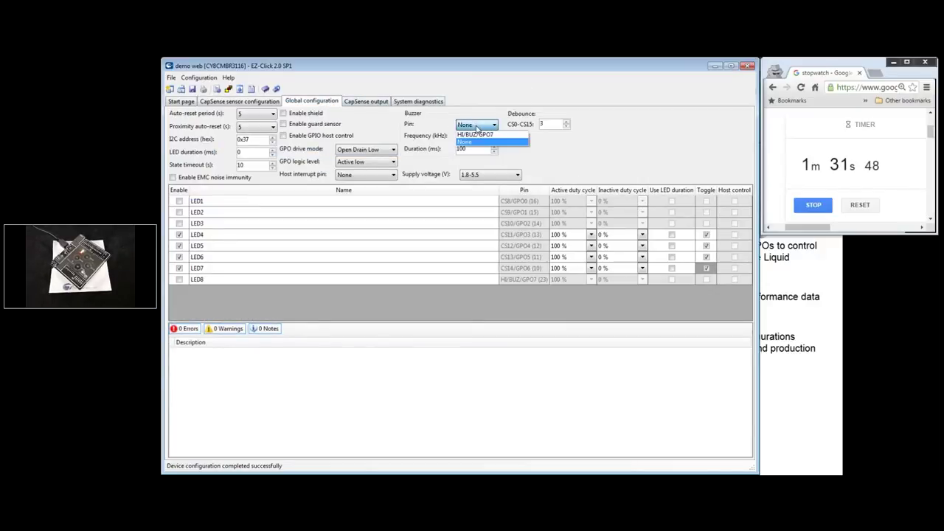
{"action": "left_click", "coordinate": [476, 134]}
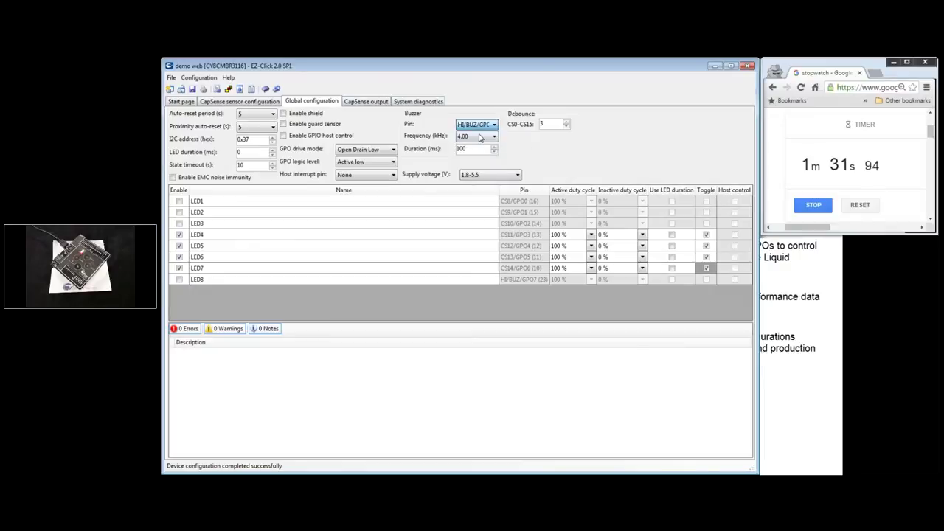
{"action": "left_click", "coordinate": [214, 80]}
{"action": "left_click", "coordinate": [225, 143]}
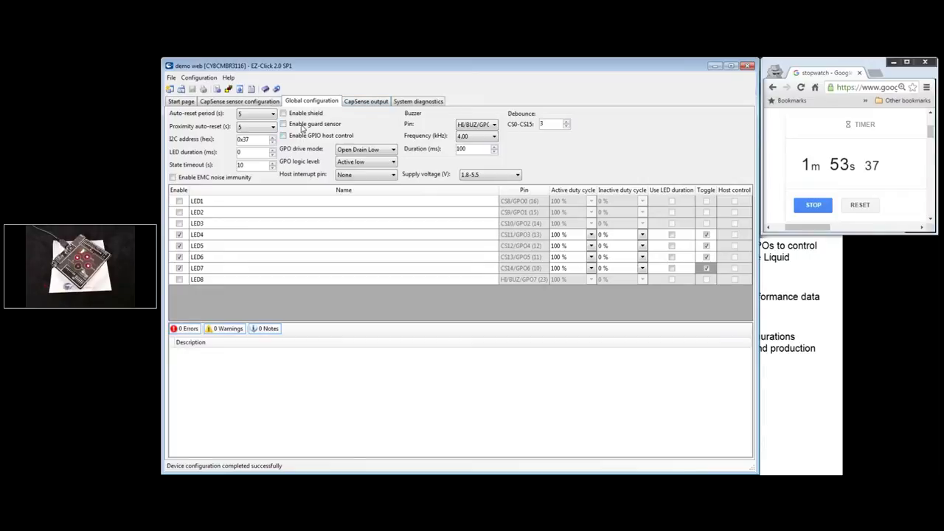
Plot the live Raw count vs Base Line graph for Sensor1 in the CapSense button output.
{"action": "left_click", "coordinate": [369, 101]}
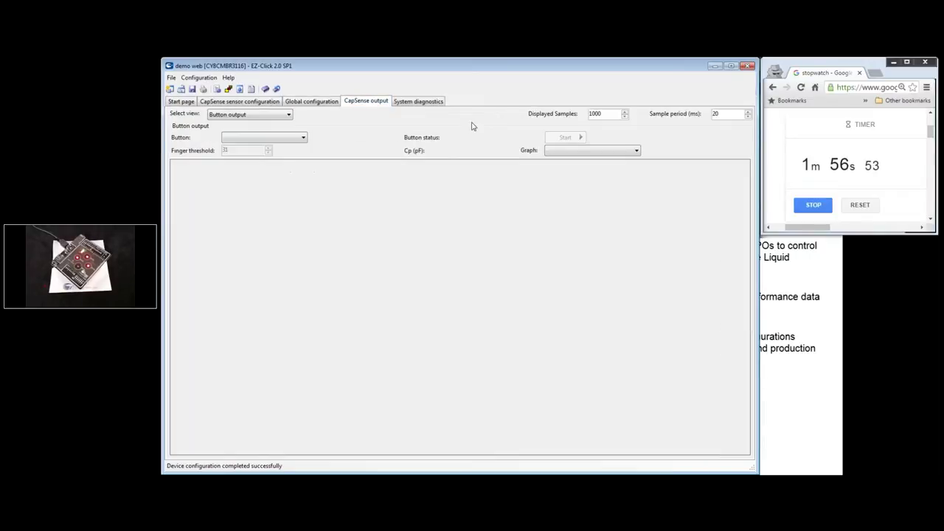
{"action": "left_click", "coordinate": [257, 117]}
{"action": "left_click", "coordinate": [259, 124]}
{"action": "left_click", "coordinate": [281, 140]}
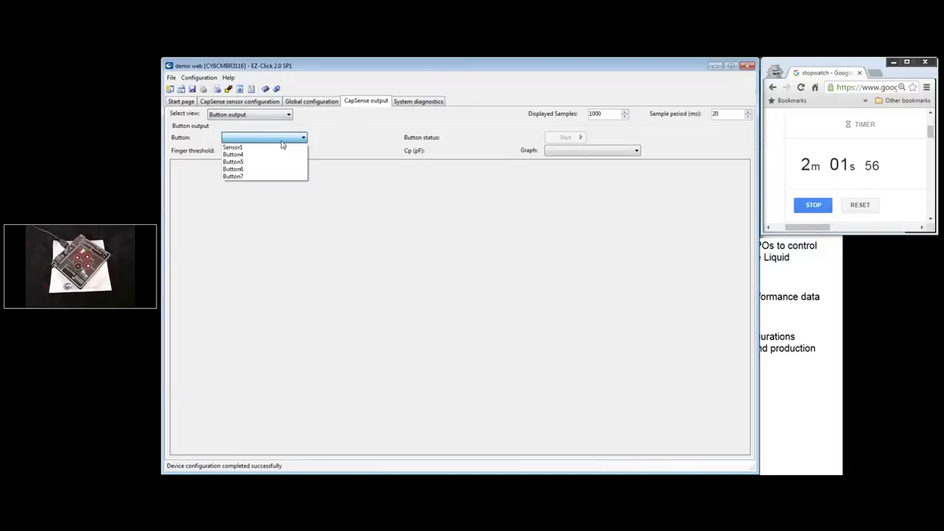
{"action": "left_click", "coordinate": [269, 147]}
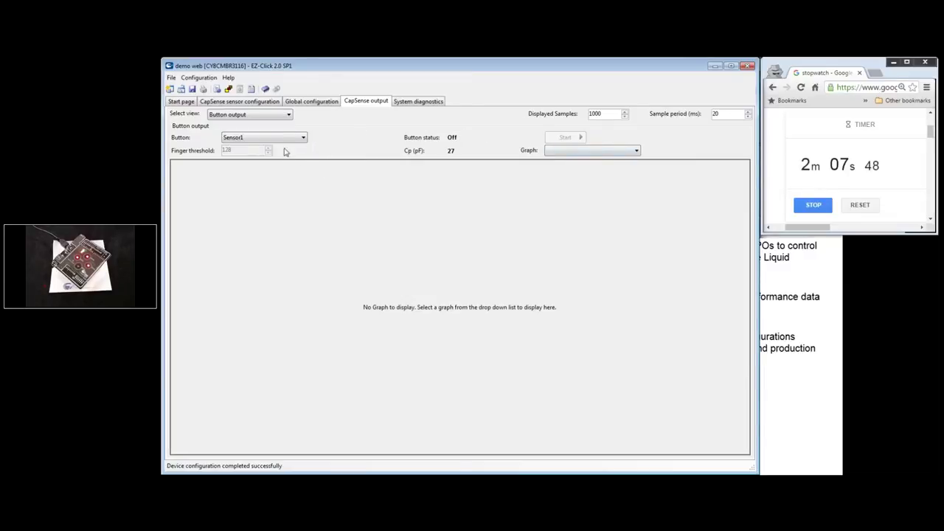
{"action": "left_click", "coordinate": [554, 151]}
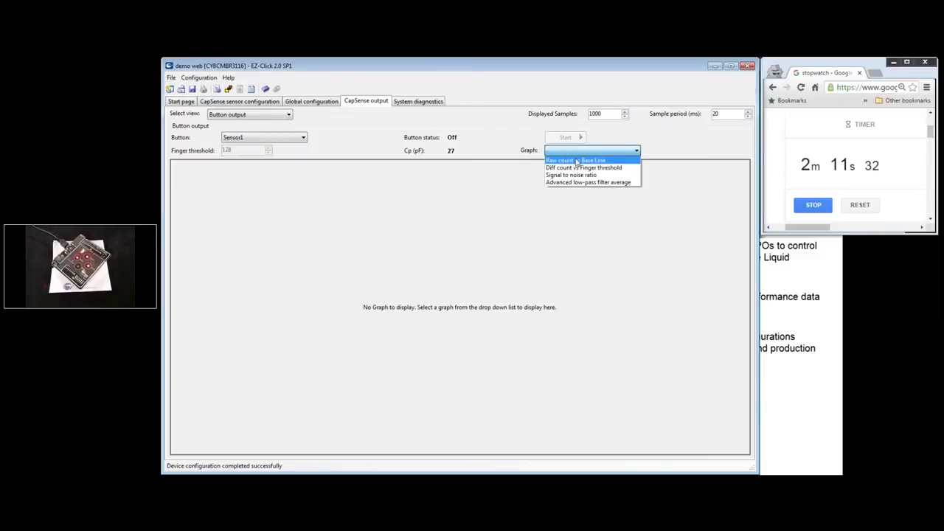
{"action": "left_click", "coordinate": [582, 161]}
{"action": "left_click", "coordinate": [564, 137]}
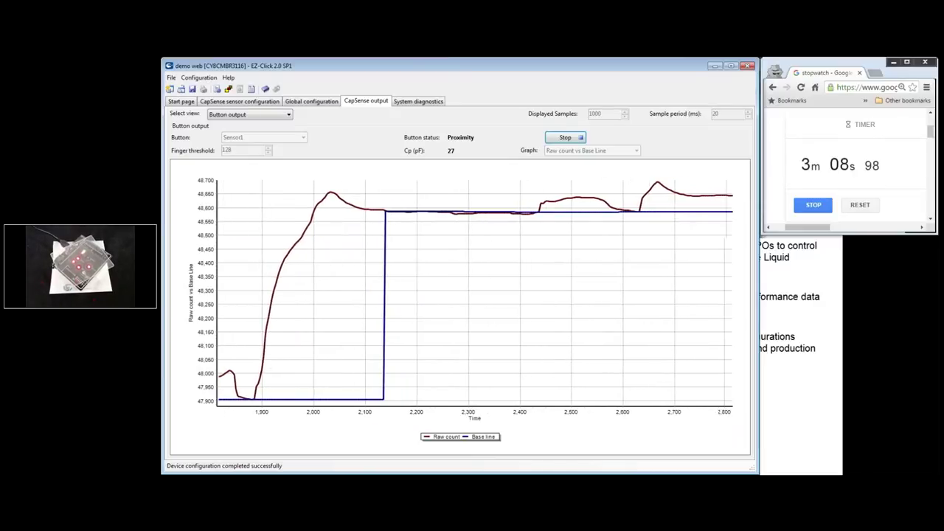
Stop the stopwatch in the browser and return to the CapSense sensor configuration in EZ-Click.
{"action": "left_click", "coordinate": [814, 205]}
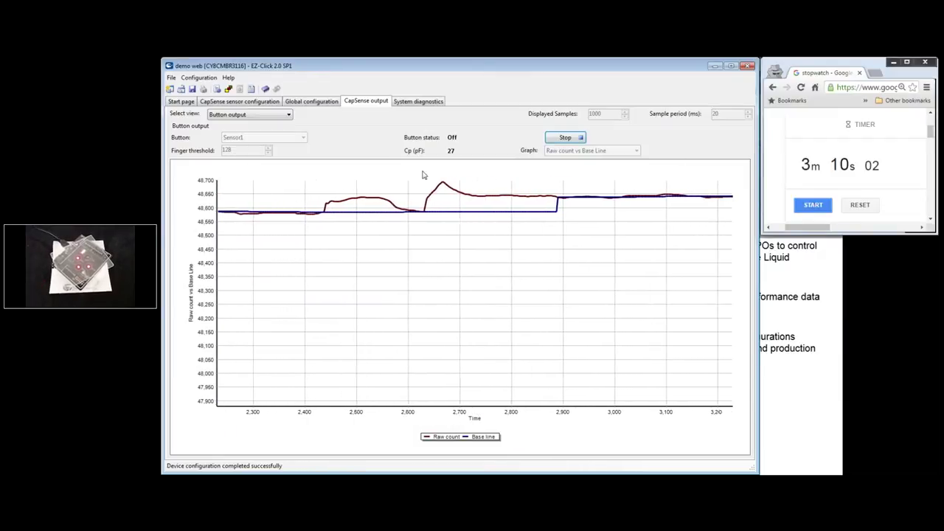
{"action": "left_click", "coordinate": [274, 103]}
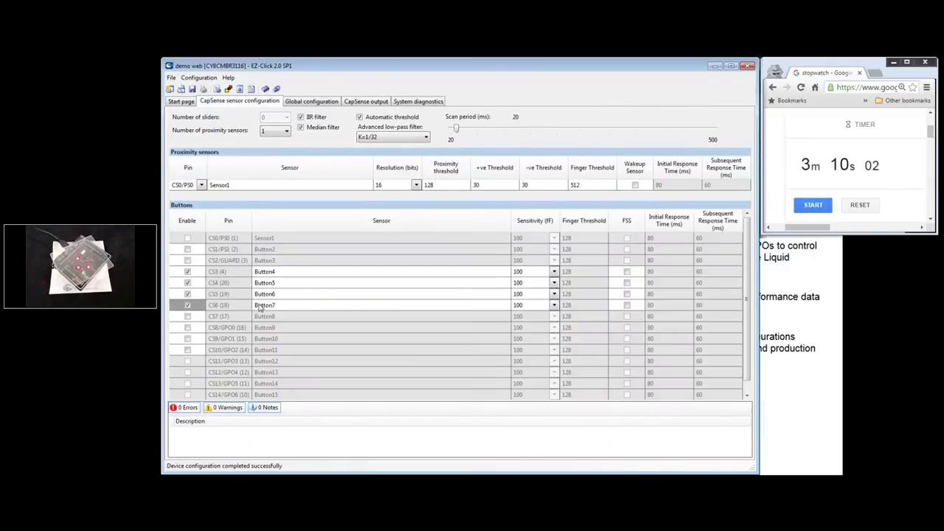
Turn off the toggle option for LED4, LED5, LED6 and LED7 in the global configuration.
{"action": "left_click", "coordinate": [322, 107]}
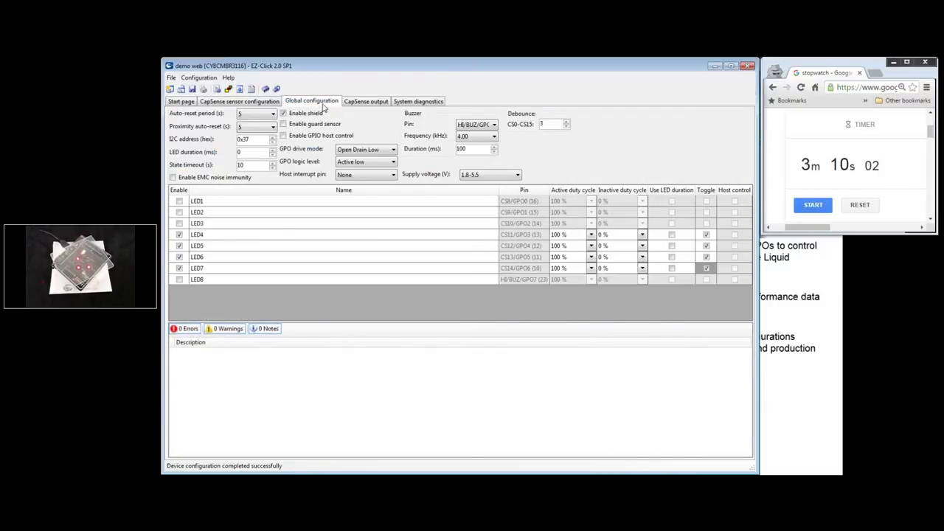
{"action": "left_click", "coordinate": [706, 234]}
{"action": "left_click", "coordinate": [706, 245]}
{"action": "left_click", "coordinate": [706, 257]}
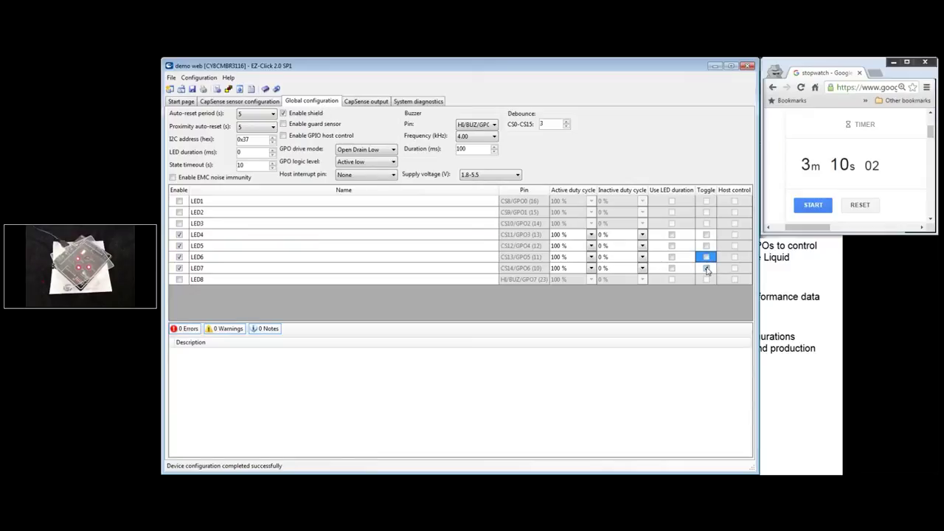
{"action": "left_click", "coordinate": [705, 268]}
{"action": "left_click", "coordinate": [187, 78]}
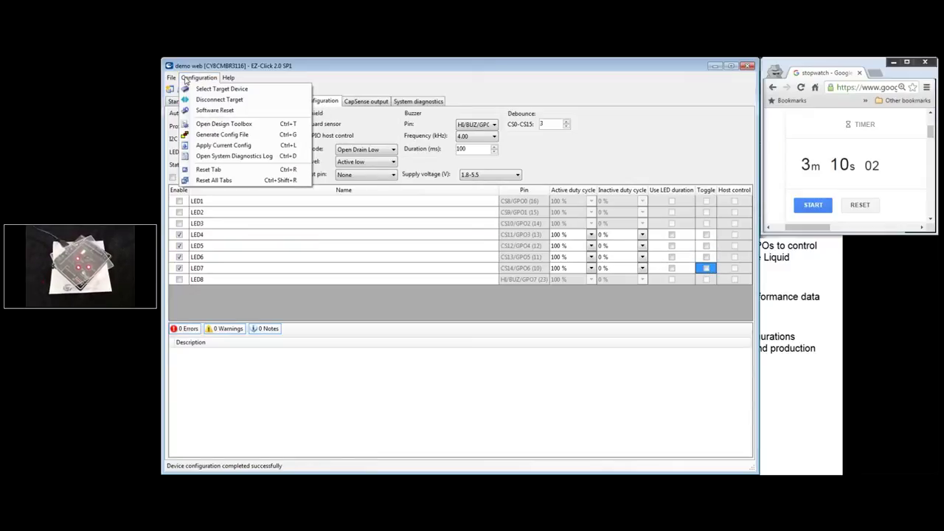
{"action": "left_click", "coordinate": [187, 79]}
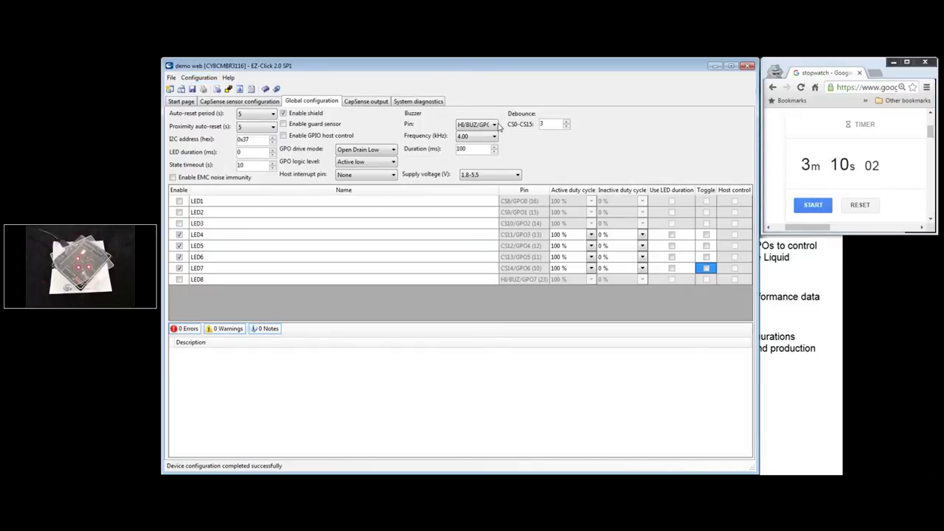
Set the buzzer pin to None and apply the current configuration to the device.
{"action": "left_click", "coordinate": [494, 124]}
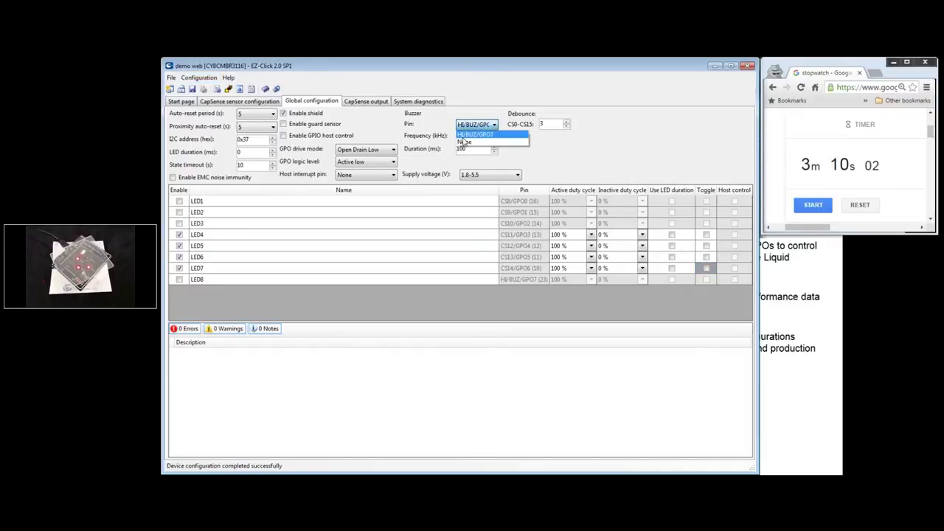
{"action": "left_click", "coordinate": [464, 141]}
{"action": "left_click", "coordinate": [197, 78]}
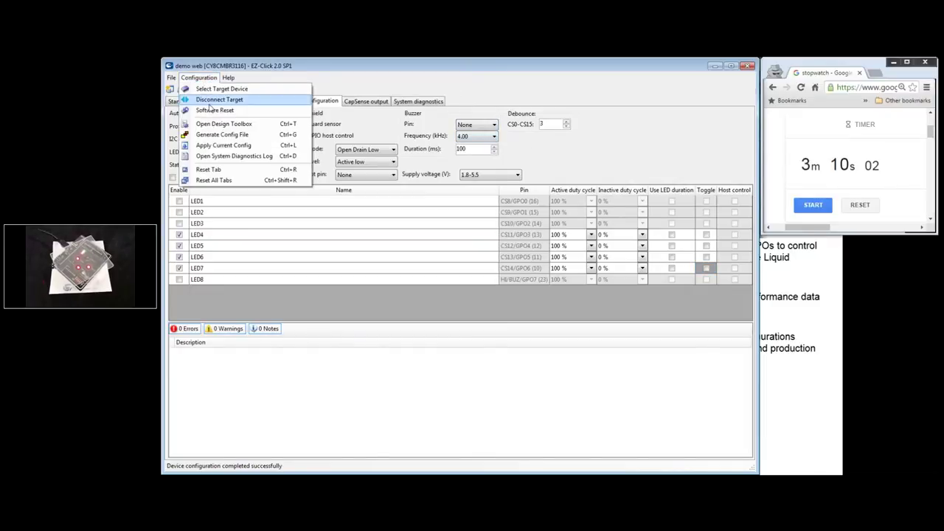
{"action": "left_click", "coordinate": [221, 143]}
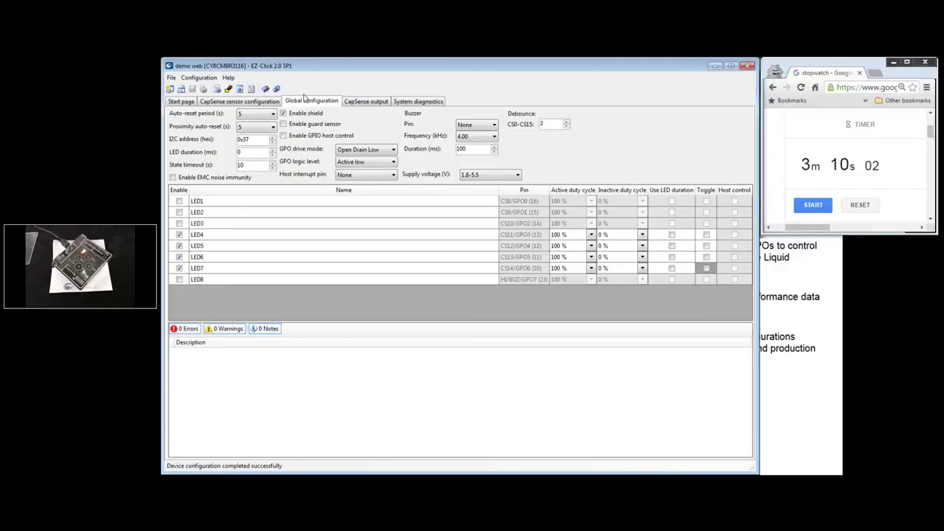
Plot the live Raw count vs Base Line graph for Button4 in the CapSense button output.
{"action": "left_click", "coordinate": [362, 102]}
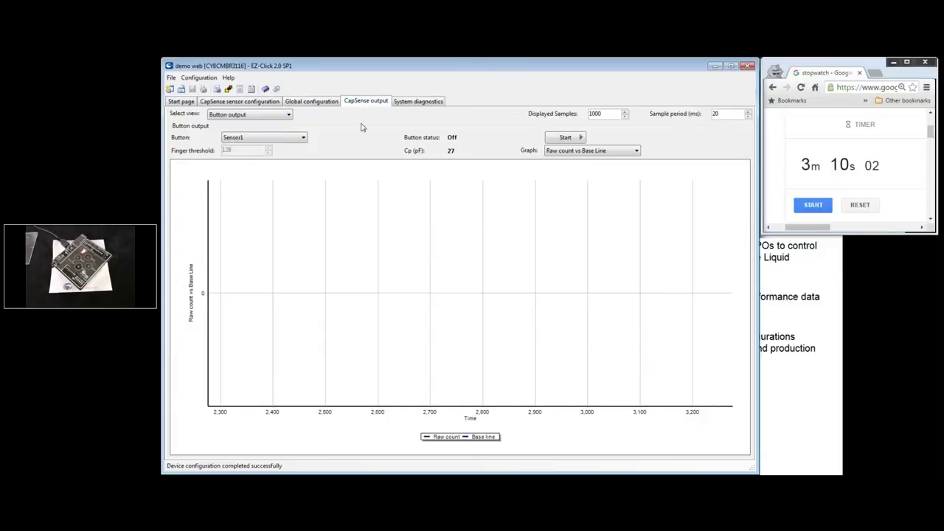
{"action": "left_click", "coordinate": [297, 142]}
{"action": "left_click", "coordinate": [294, 155]}
{"action": "left_click", "coordinate": [570, 141]}
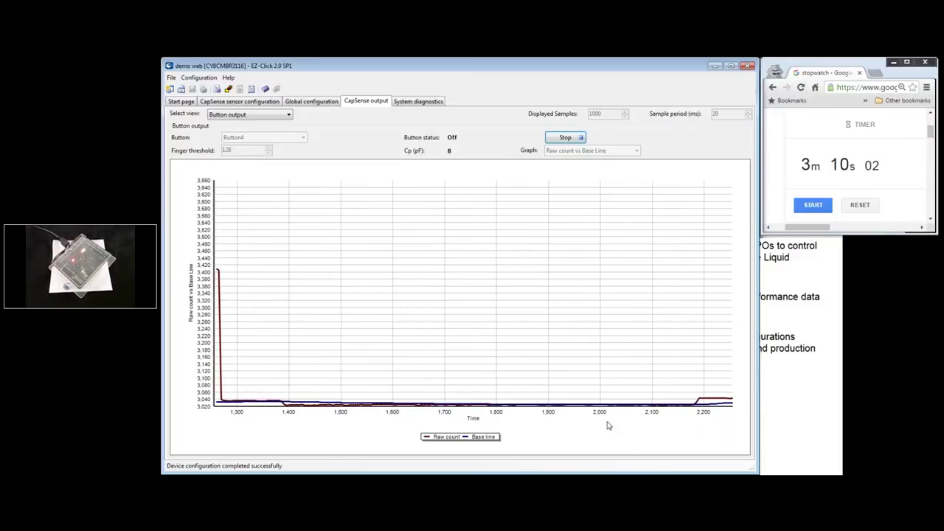
Enable the guard sensor in the global configuration.
{"action": "left_click", "coordinate": [311, 101]}
{"action": "left_click", "coordinate": [306, 125]}
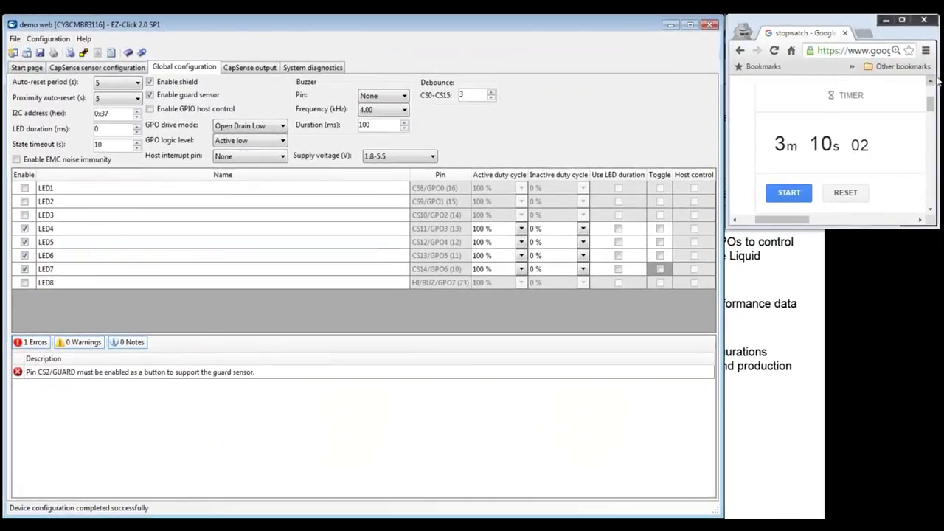
Switch to the CapSense Seminar slide show in PowerPoint.
{"action": "left_click", "coordinate": [937, 83]}
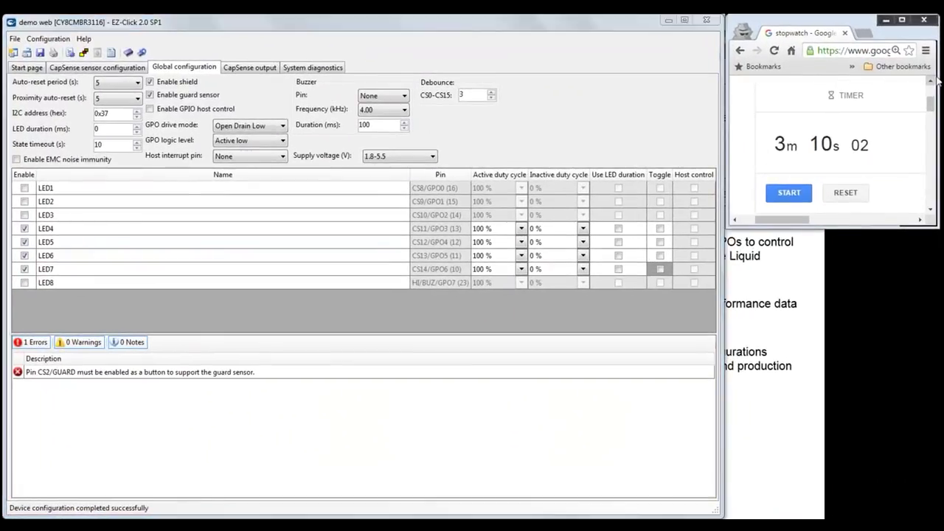
{"action": "key", "text": "alt+Tab"}
{"action": "key", "text": "alt+Tab"}
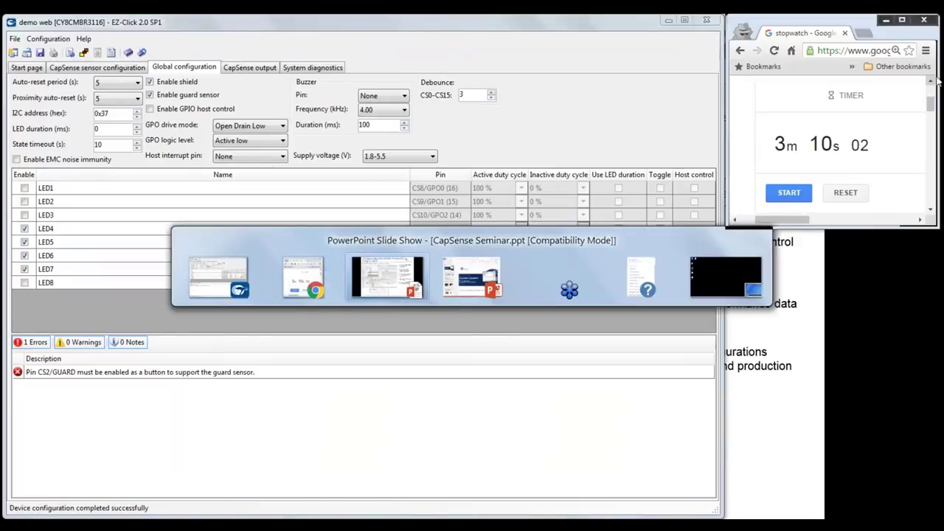